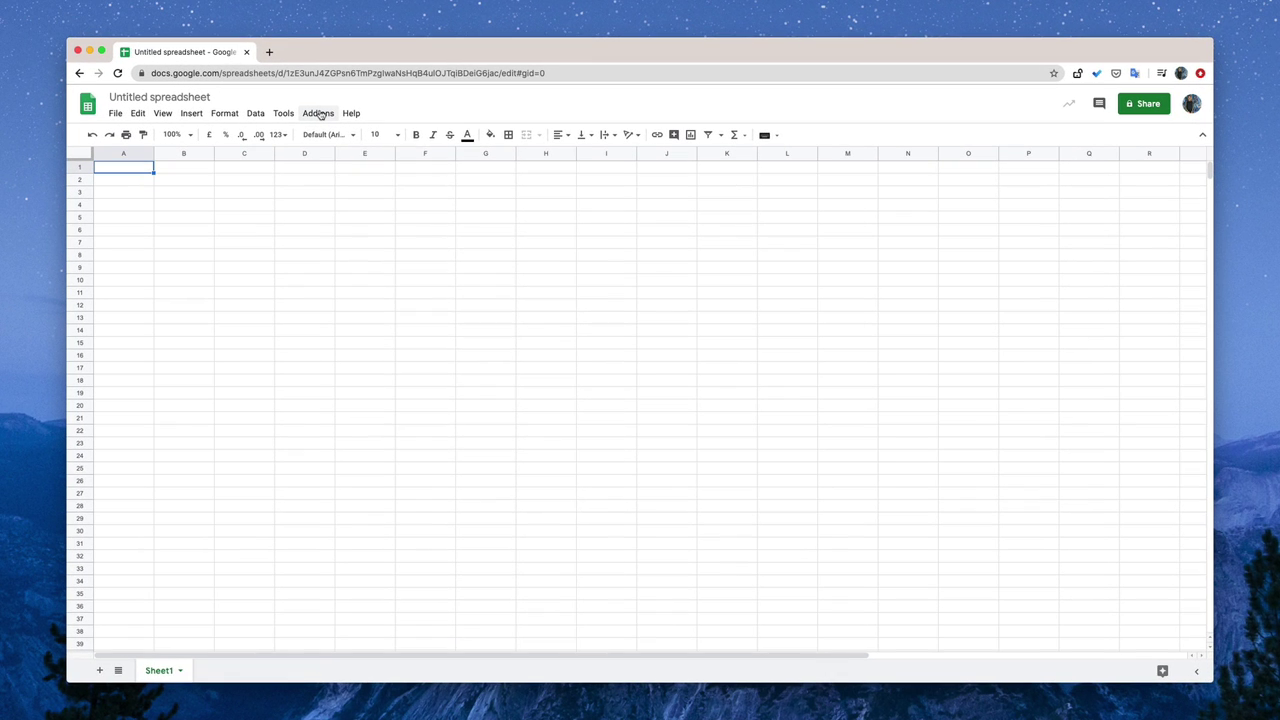
Launch the Pixel Art add-on and upload the-girl-with-a-pearl-earring.jpg as its image
{"action": "left_click", "coordinate": [320, 115]}
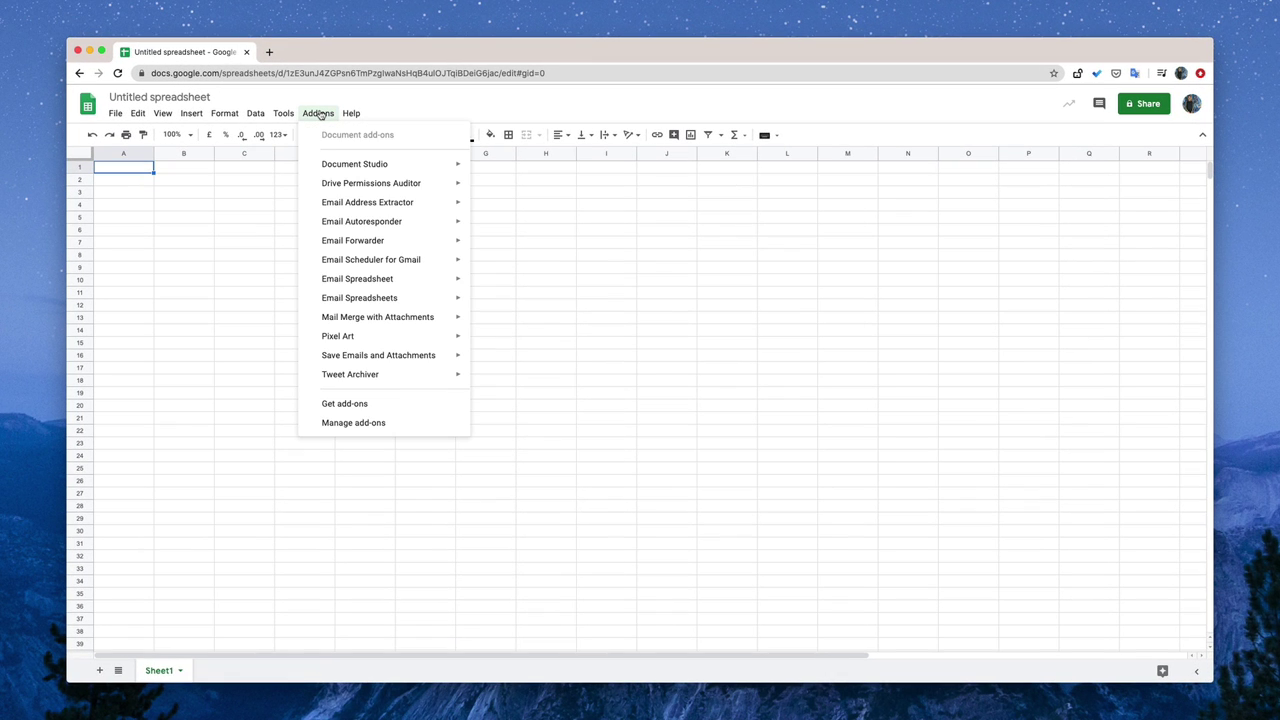
{"action": "mouse_move", "coordinate": [338, 336]}
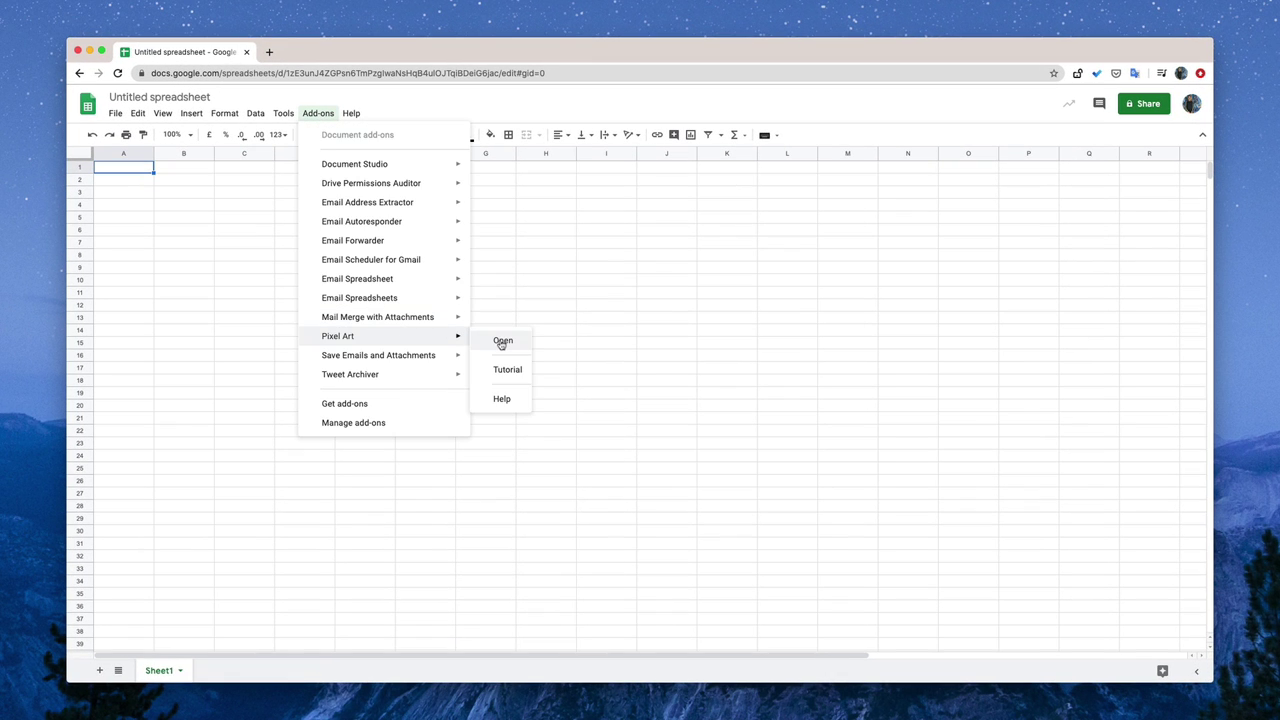
{"action": "left_click", "coordinate": [502, 341]}
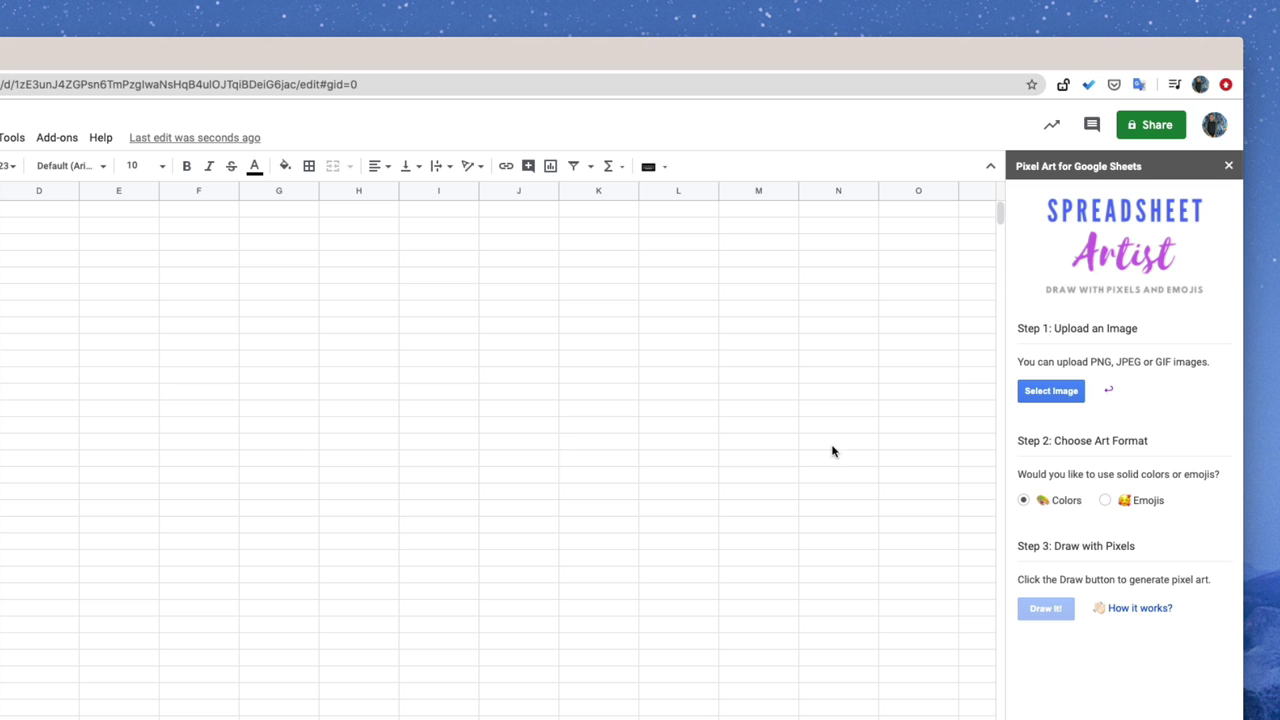
{"action": "left_click", "coordinate": [1067, 399]}
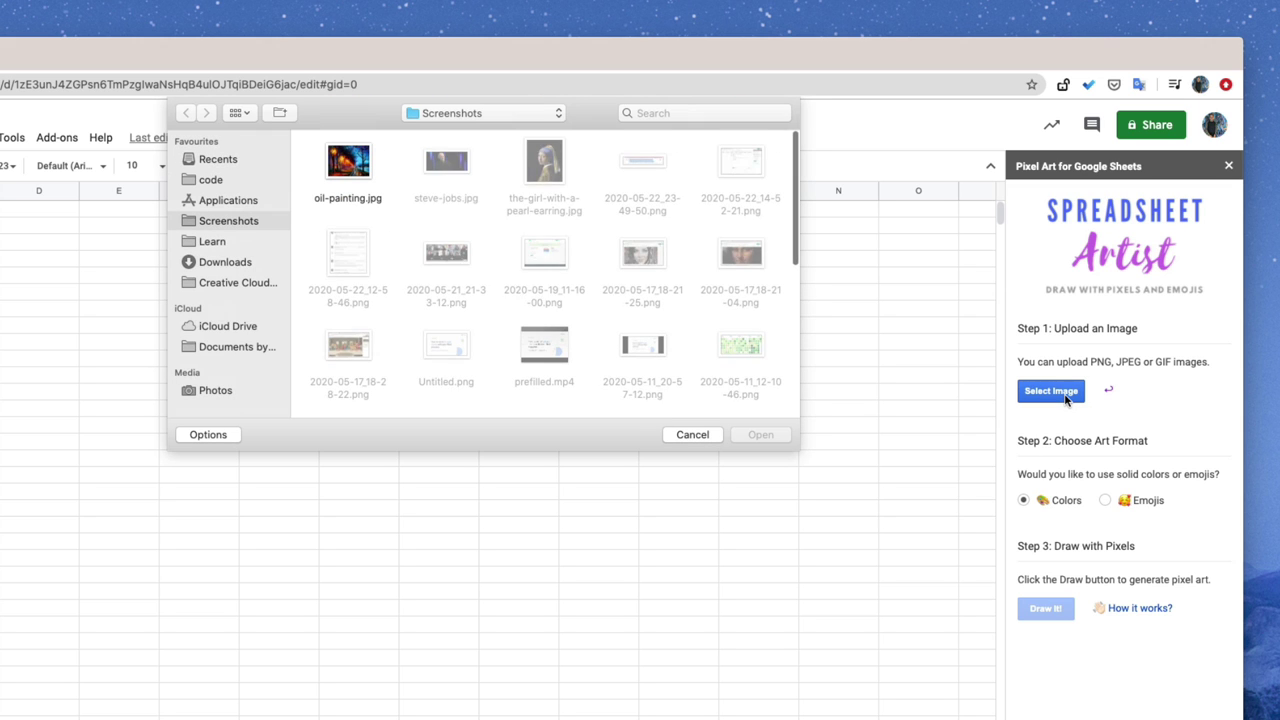
{"action": "left_click", "coordinate": [550, 168]}
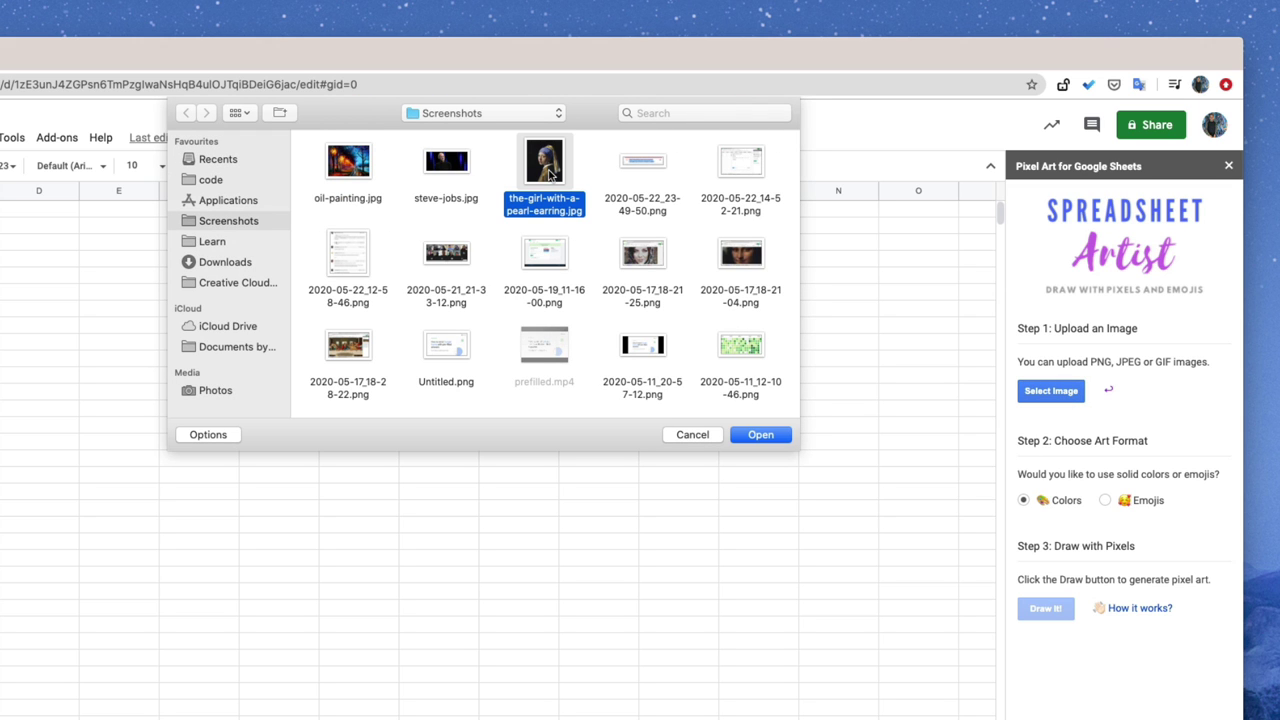
{"action": "left_click", "coordinate": [762, 435]}
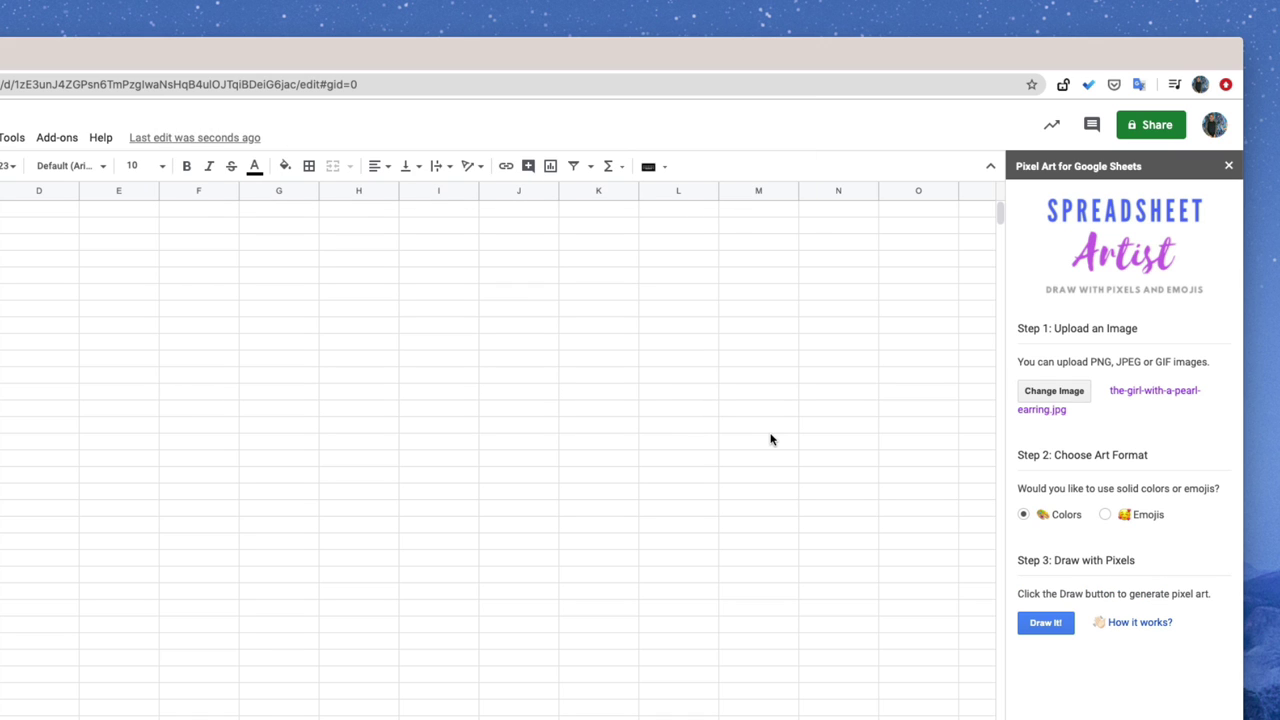
Draw the pearl-earring image as solid-colour pixel art on Sheet2
{"action": "left_click", "coordinate": [1048, 624]}
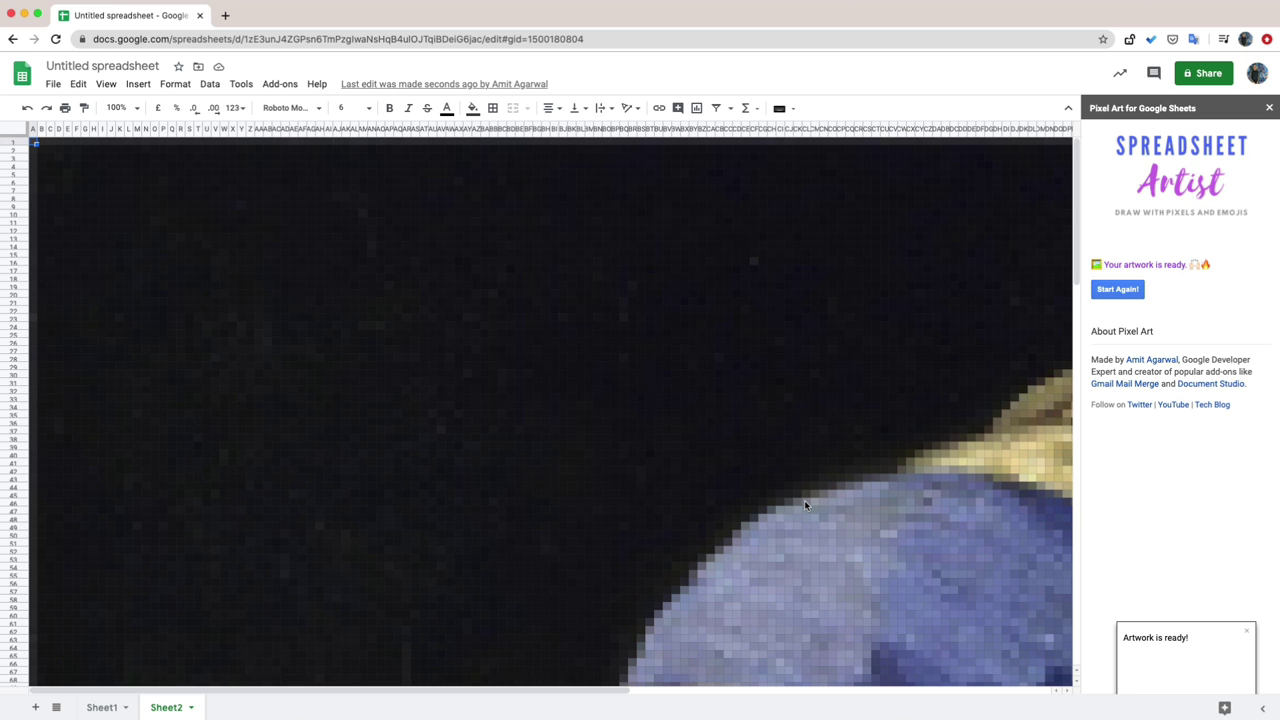
{"action": "scroll", "coordinate": [805, 505], "scroll_direction": "right", "scroll_amount": 2}
{"action": "scroll", "coordinate": [804, 504], "scroll_direction": "right", "scroll_amount": 1}
{"action": "scroll", "coordinate": [804, 504], "scroll_direction": "right", "scroll_amount": 1}
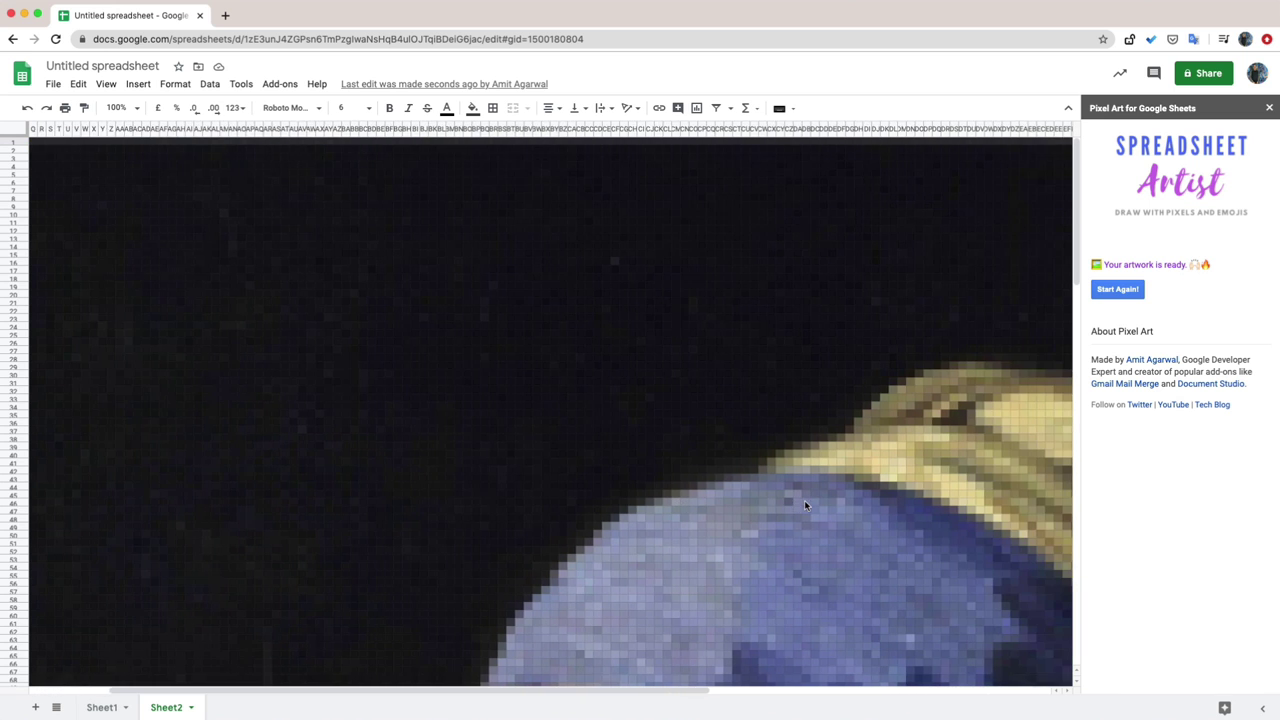
{"action": "scroll", "coordinate": [804, 504], "scroll_direction": "right", "scroll_amount": 3}
{"action": "scroll", "coordinate": [804, 504], "scroll_direction": "right", "scroll_amount": 3}
Scroll down through Sheet2 to inspect the rendered pearl-earring artwork
{"action": "scroll", "coordinate": [805, 505], "scroll_direction": "down", "scroll_amount": 3}
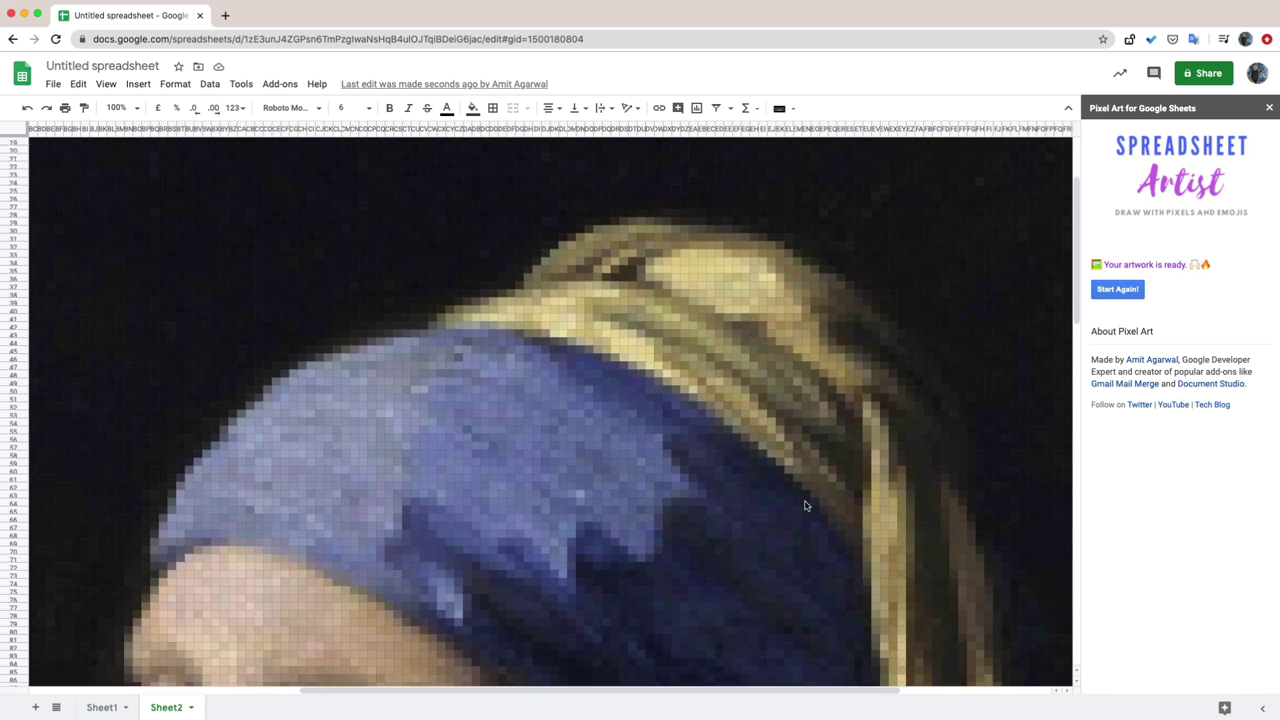
{"action": "scroll", "coordinate": [805, 505], "scroll_direction": "down", "scroll_amount": 1}
{"action": "scroll", "coordinate": [805, 505], "scroll_direction": "down", "scroll_amount": 2}
{"action": "scroll", "coordinate": [805, 505], "scroll_direction": "down", "scroll_amount": 2}
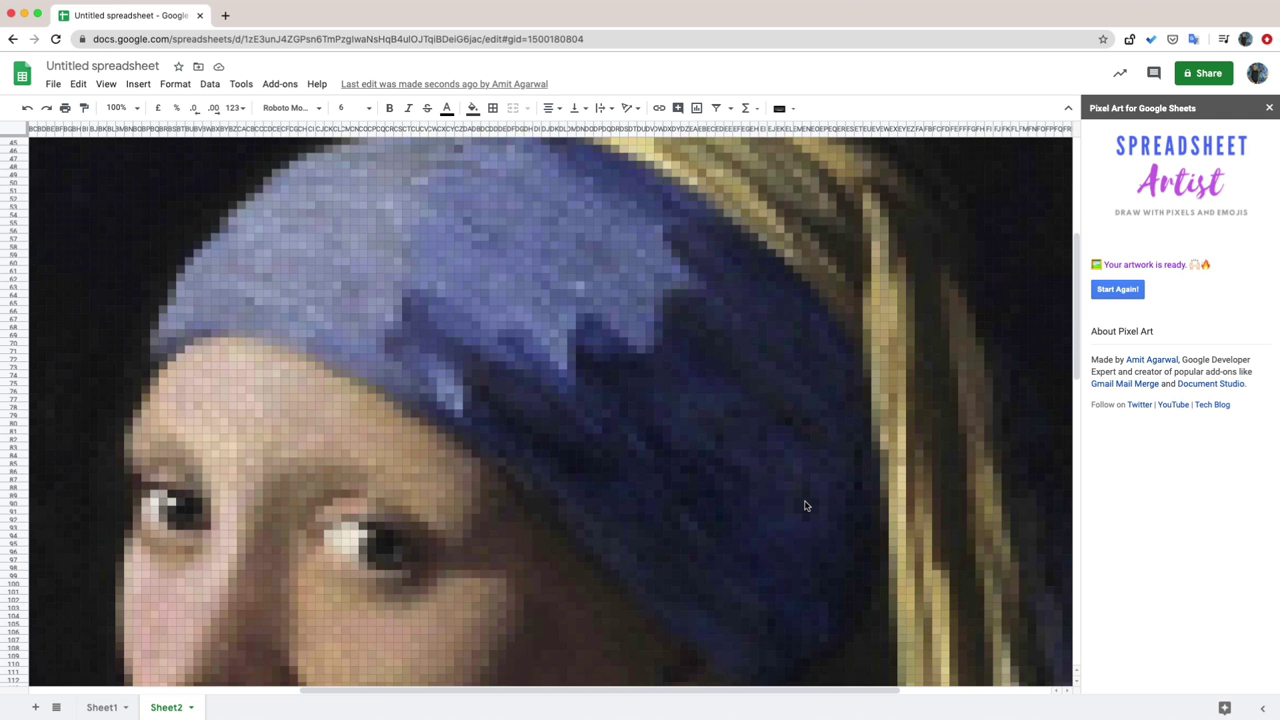
{"action": "scroll", "coordinate": [805, 505], "scroll_direction": "down", "scroll_amount": 2}
{"action": "scroll", "coordinate": [805, 505], "scroll_direction": "down", "scroll_amount": 1}
{"action": "scroll", "coordinate": [805, 505], "scroll_direction": "down", "scroll_amount": 2}
{"action": "scroll", "coordinate": [805, 505], "scroll_direction": "down", "scroll_amount": 1}
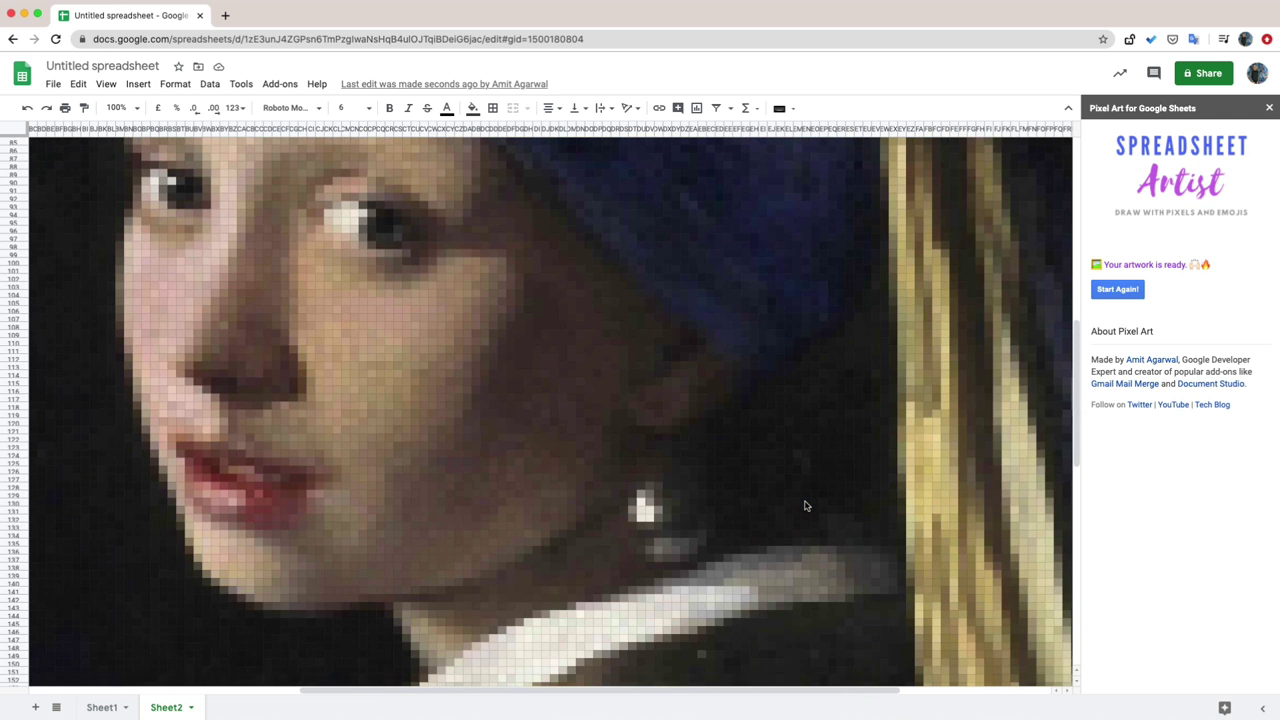
{"action": "scroll", "coordinate": [805, 505], "scroll_direction": "down", "scroll_amount": 1}
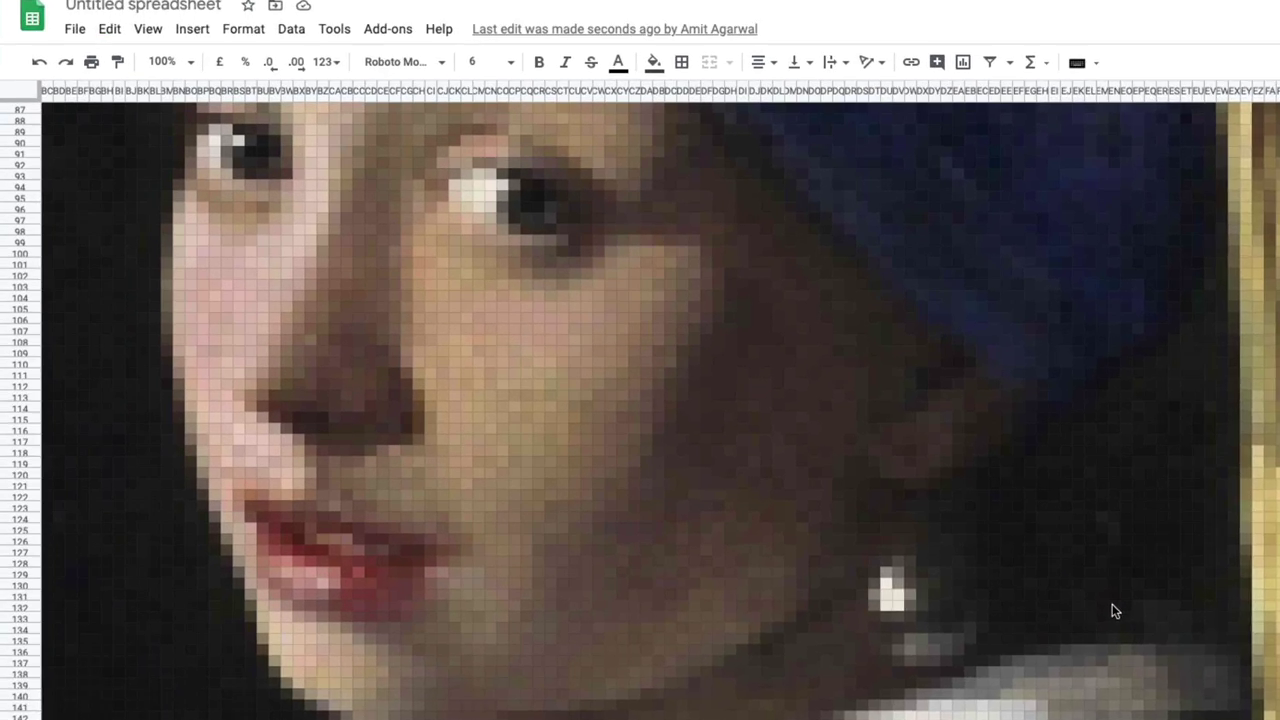
{"action": "scroll", "coordinate": [805, 505], "scroll_direction": "down", "scroll_amount": 1}
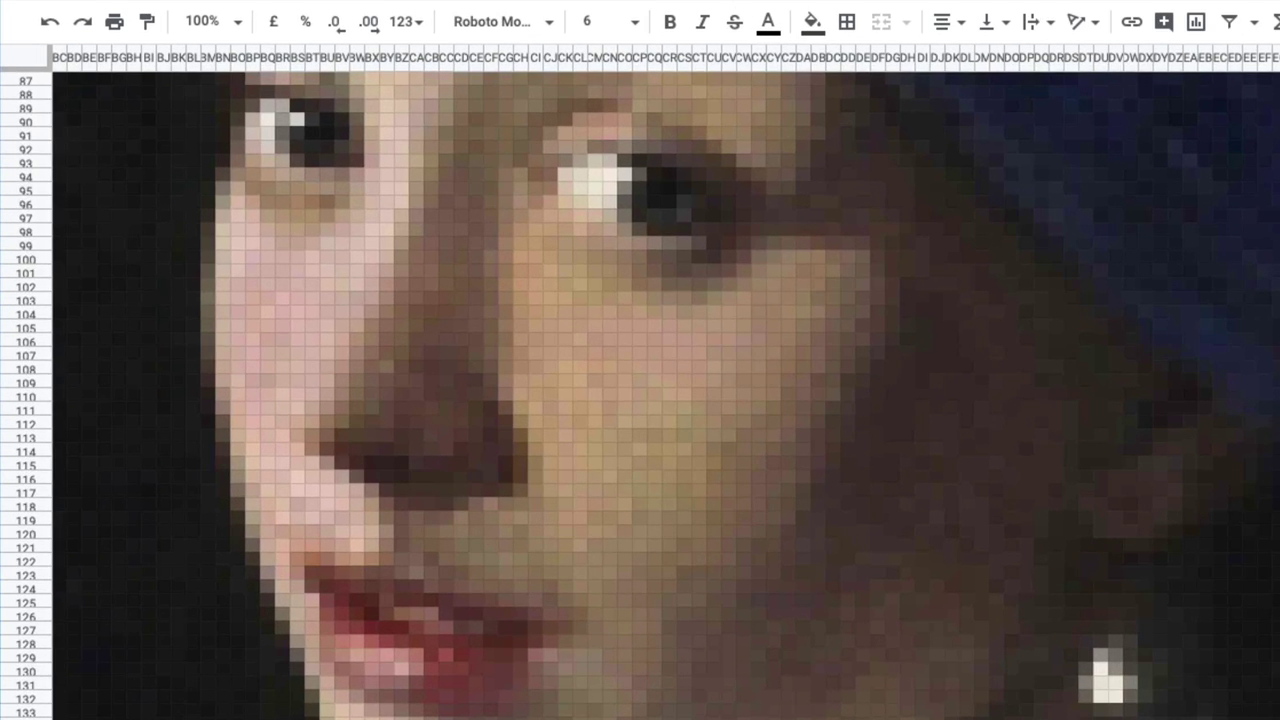
{"action": "scroll", "coordinate": [805, 505], "scroll_direction": "down", "scroll_amount": 3}
{"action": "scroll", "coordinate": [805, 505], "scroll_direction": "down", "scroll_amount": 2}
{"action": "scroll", "coordinate": [648, 396], "scroll_direction": "up", "scroll_amount": 3}
{"action": "scroll", "coordinate": [648, 396], "scroll_direction": "up", "scroll_amount": 4}
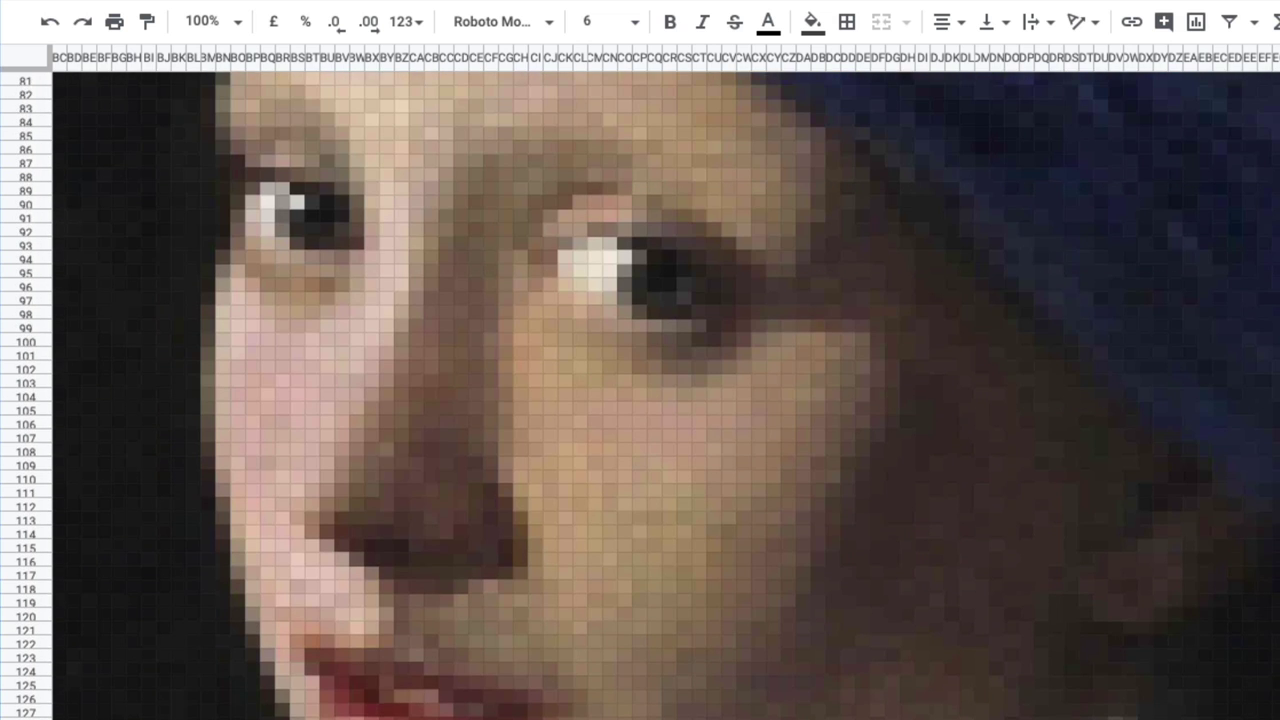
{"action": "scroll", "coordinate": [648, 396], "scroll_direction": "up", "scroll_amount": 1}
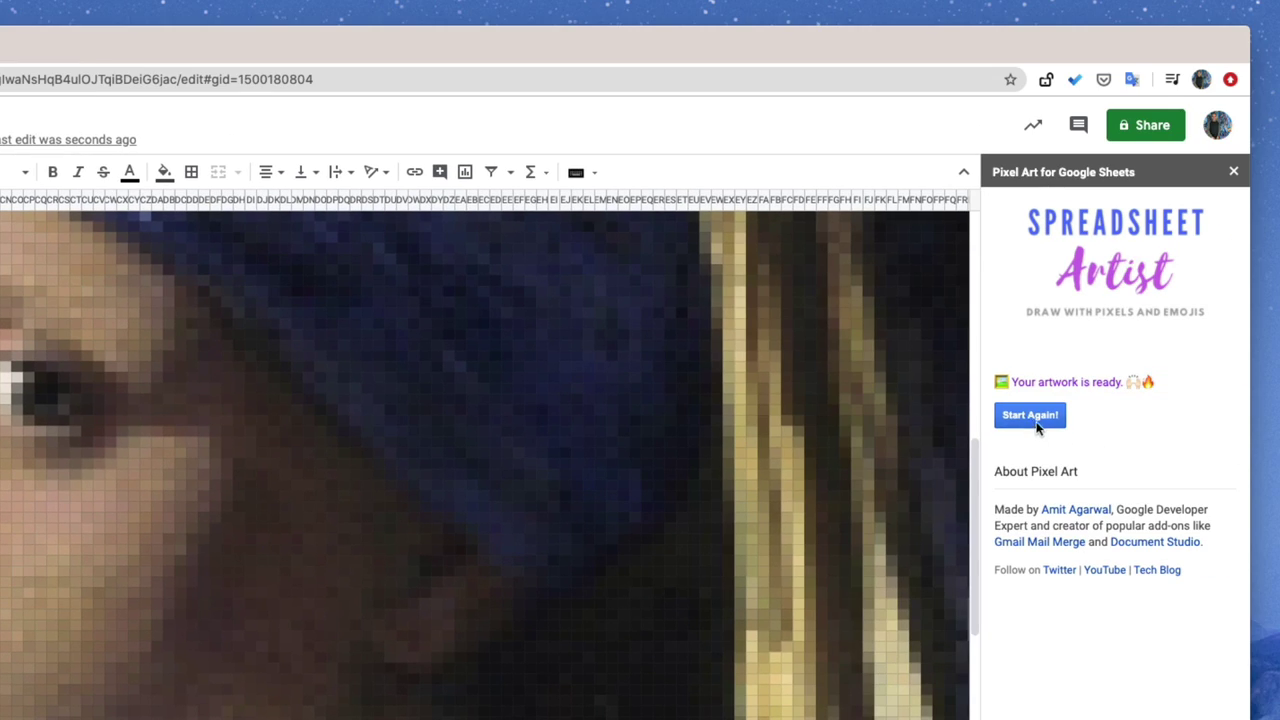
Swap in oil-painting.jpg and draw it with the Emojis option onto Sheet3
{"action": "left_click", "coordinate": [1034, 418]}
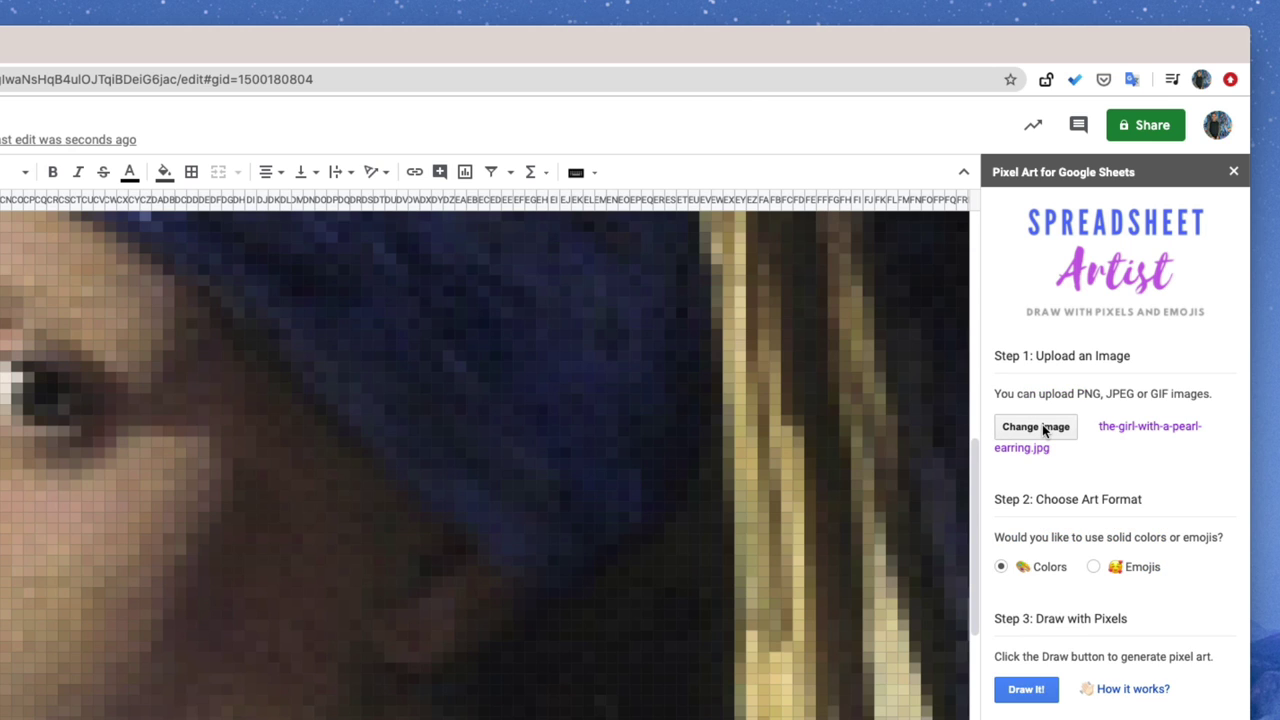
{"action": "left_click", "coordinate": [1042, 428]}
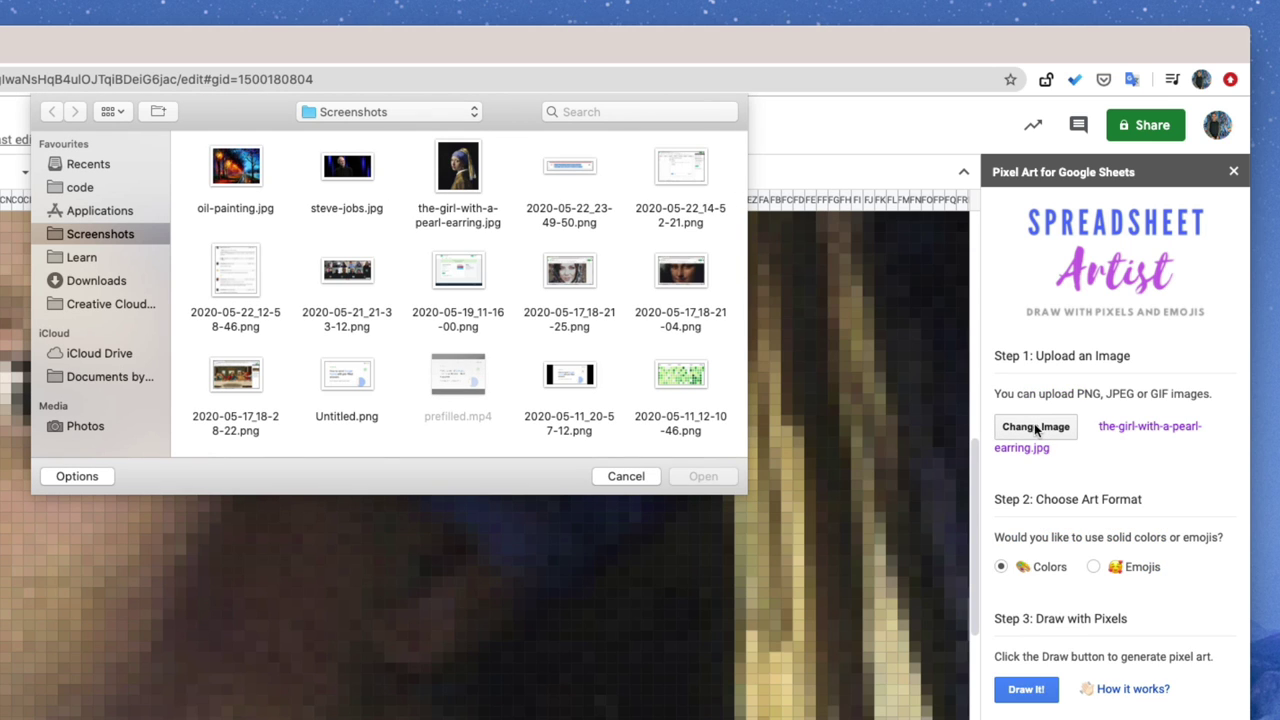
{"action": "left_click", "coordinate": [236, 168]}
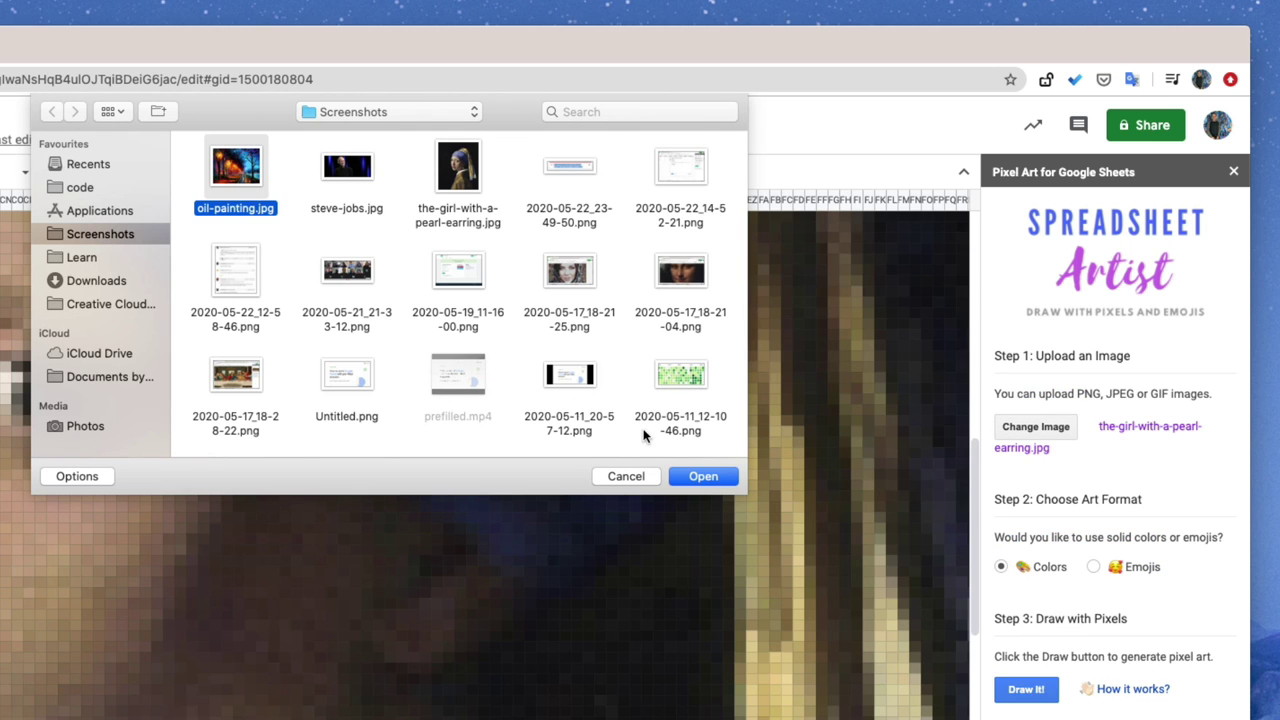
{"action": "left_click", "coordinate": [703, 476]}
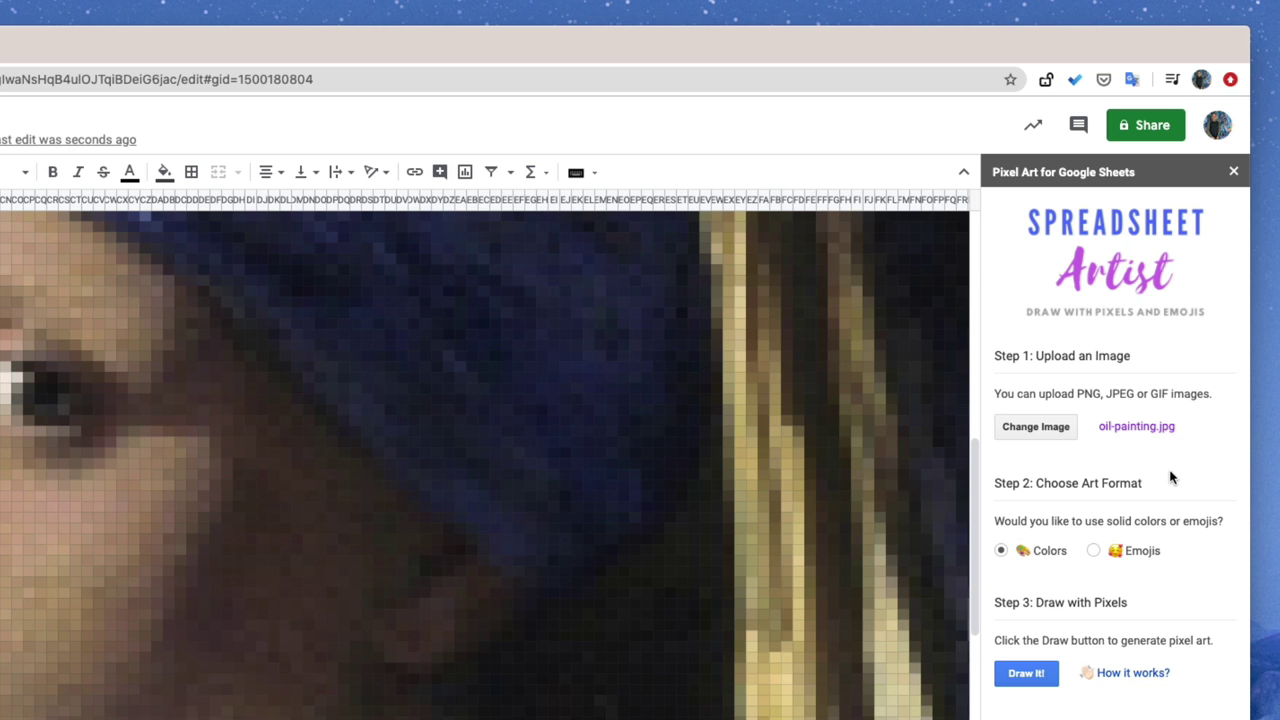
{"action": "left_click", "coordinate": [1095, 551]}
{"action": "left_click", "coordinate": [1026, 673]}
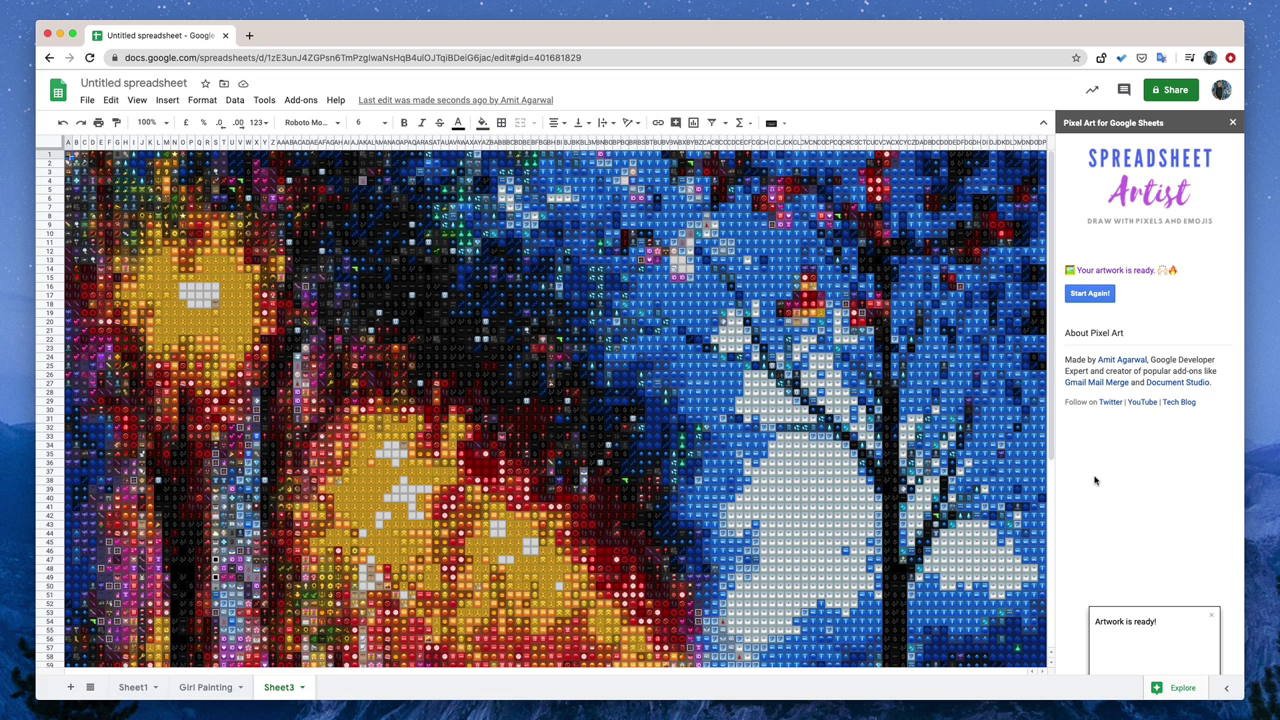
Replace the image with steve-jobs.jpg and draw it using the Colors option
{"action": "left_click", "coordinate": [1096, 300]}
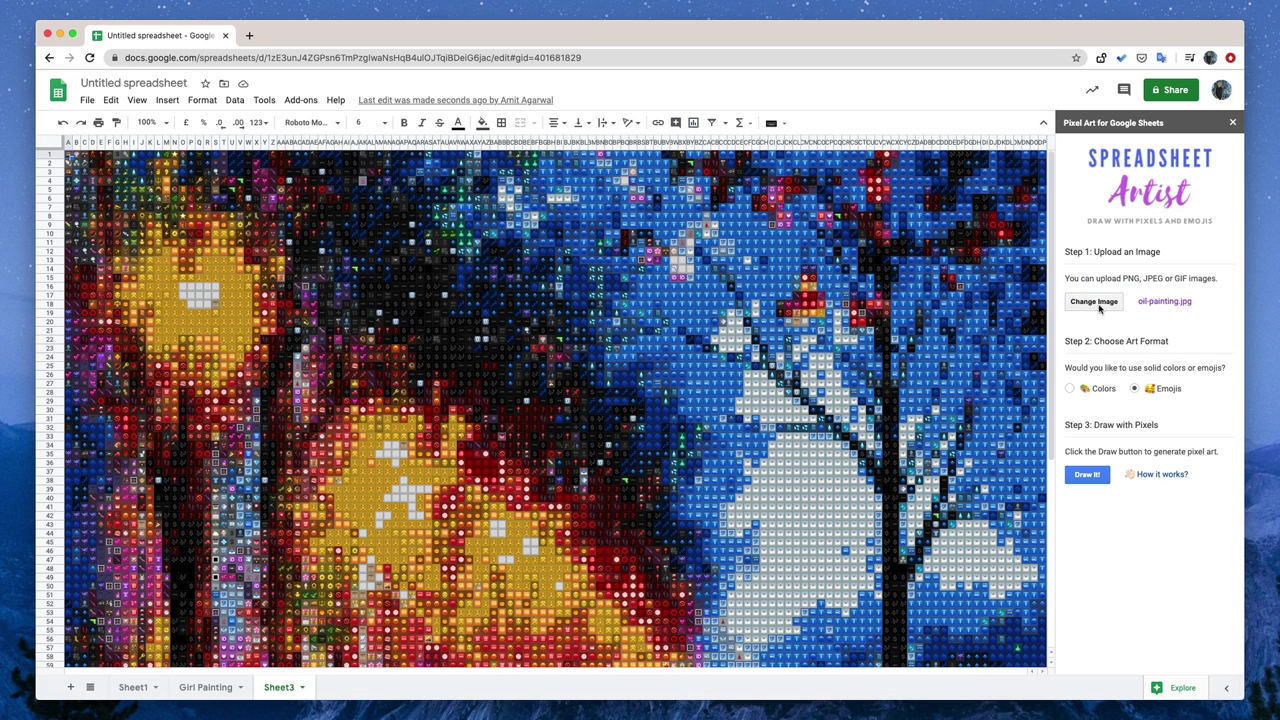
{"action": "left_click", "coordinate": [1098, 307]}
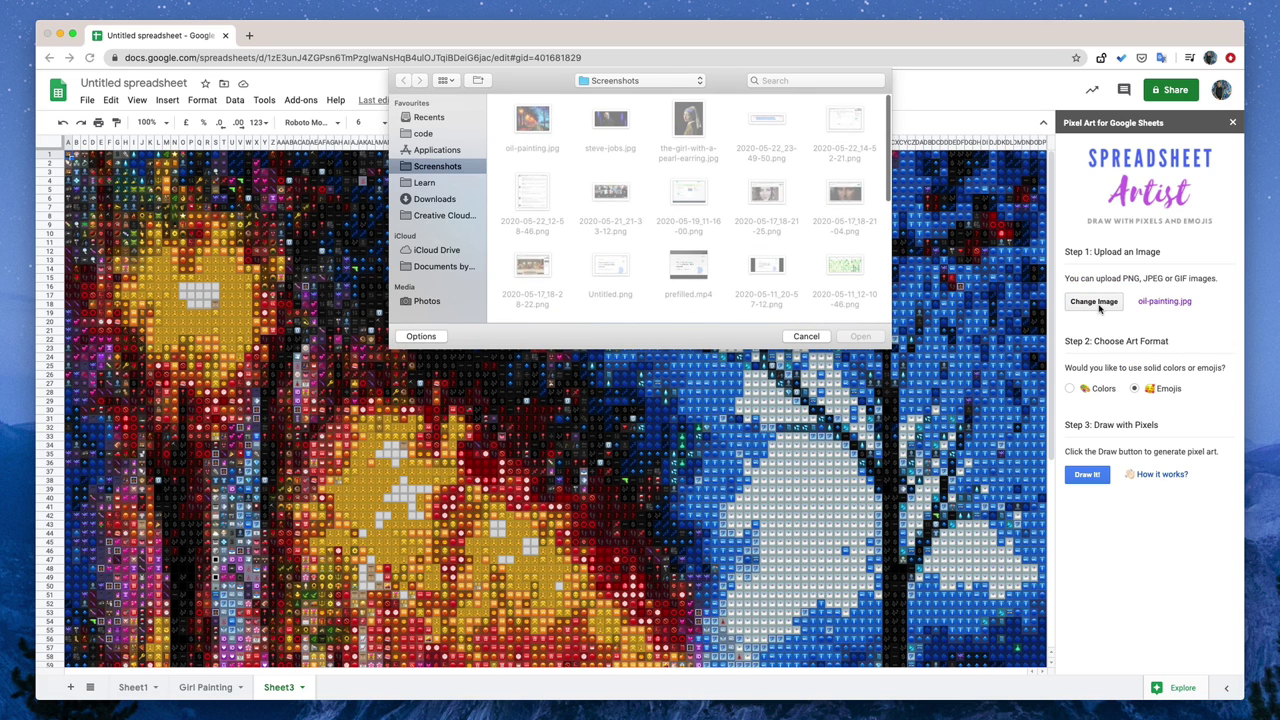
{"action": "left_click", "coordinate": [617, 123]}
{"action": "double_click", "coordinate": [617, 123]}
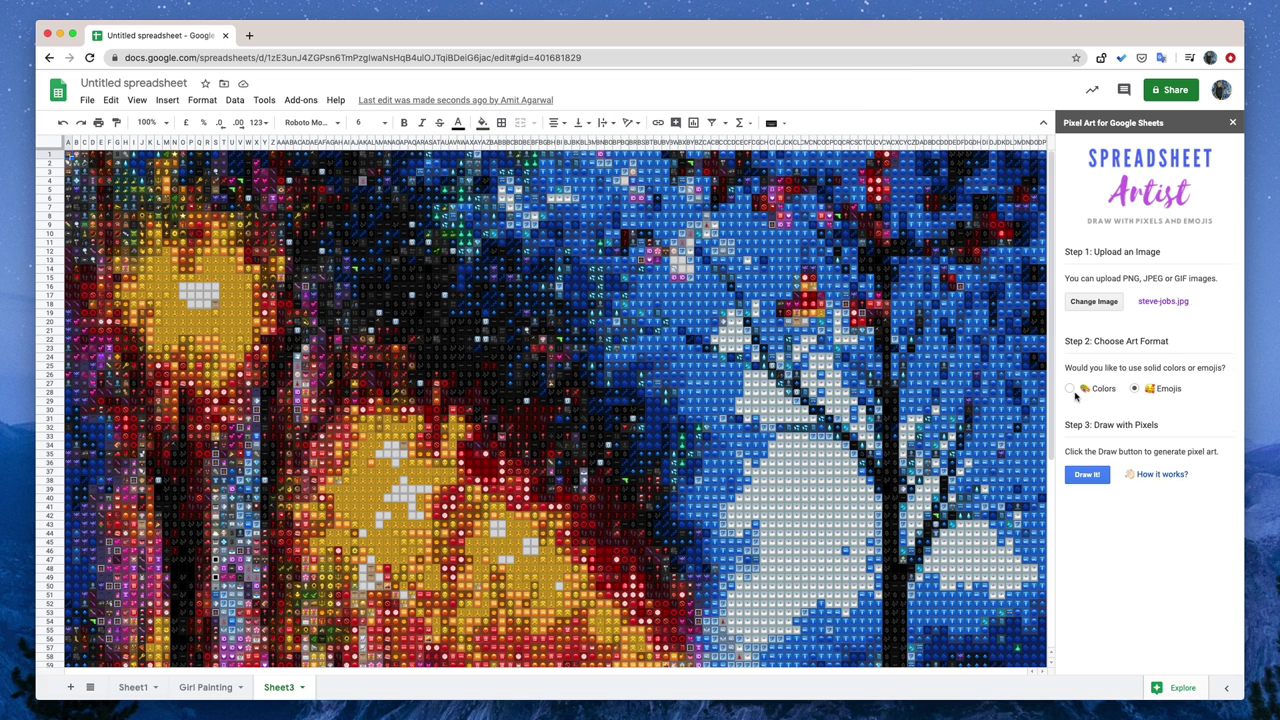
{"action": "left_click", "coordinate": [1071, 389]}
{"action": "left_click", "coordinate": [1087, 476]}
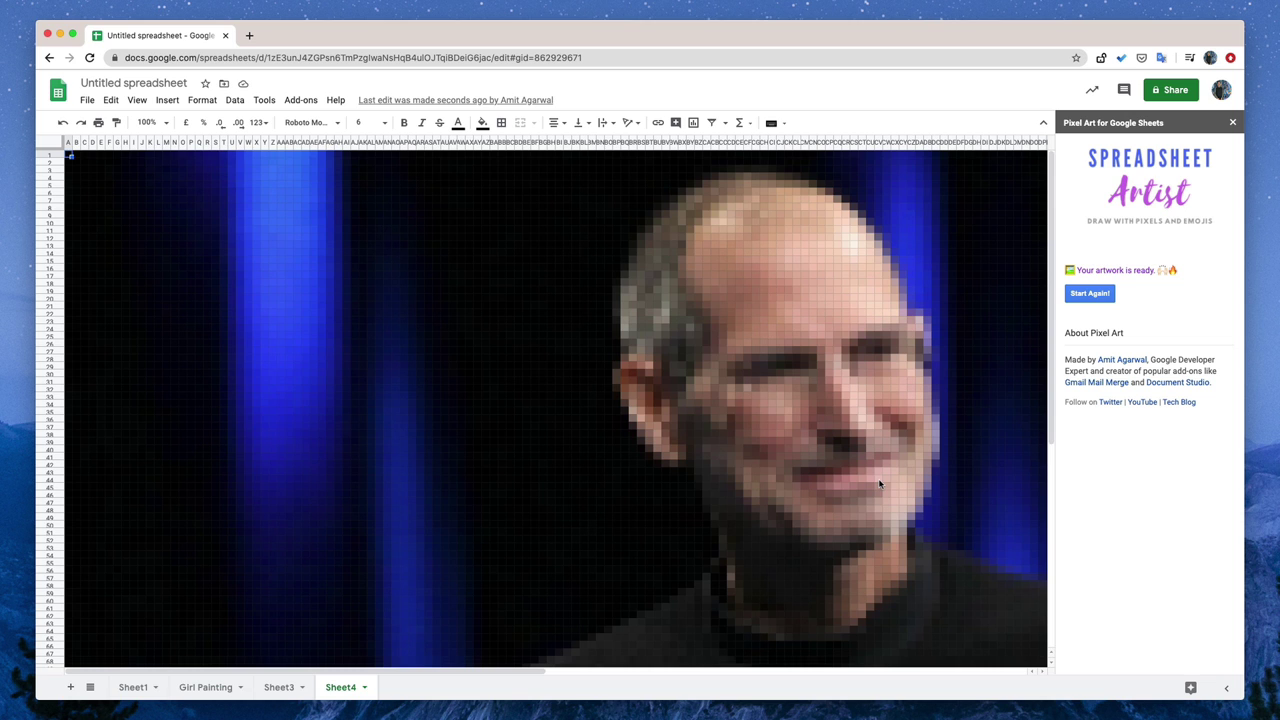
Scroll right across Sheet4 to view the finished Steve Jobs pixel portrait
{"action": "scroll", "coordinate": [877, 480], "scroll_direction": "right", "scroll_amount": 3}
{"action": "scroll", "coordinate": [877, 480], "scroll_direction": "right", "scroll_amount": 3}
{"action": "scroll", "coordinate": [878, 484], "scroll_direction": "right", "scroll_amount": 2}
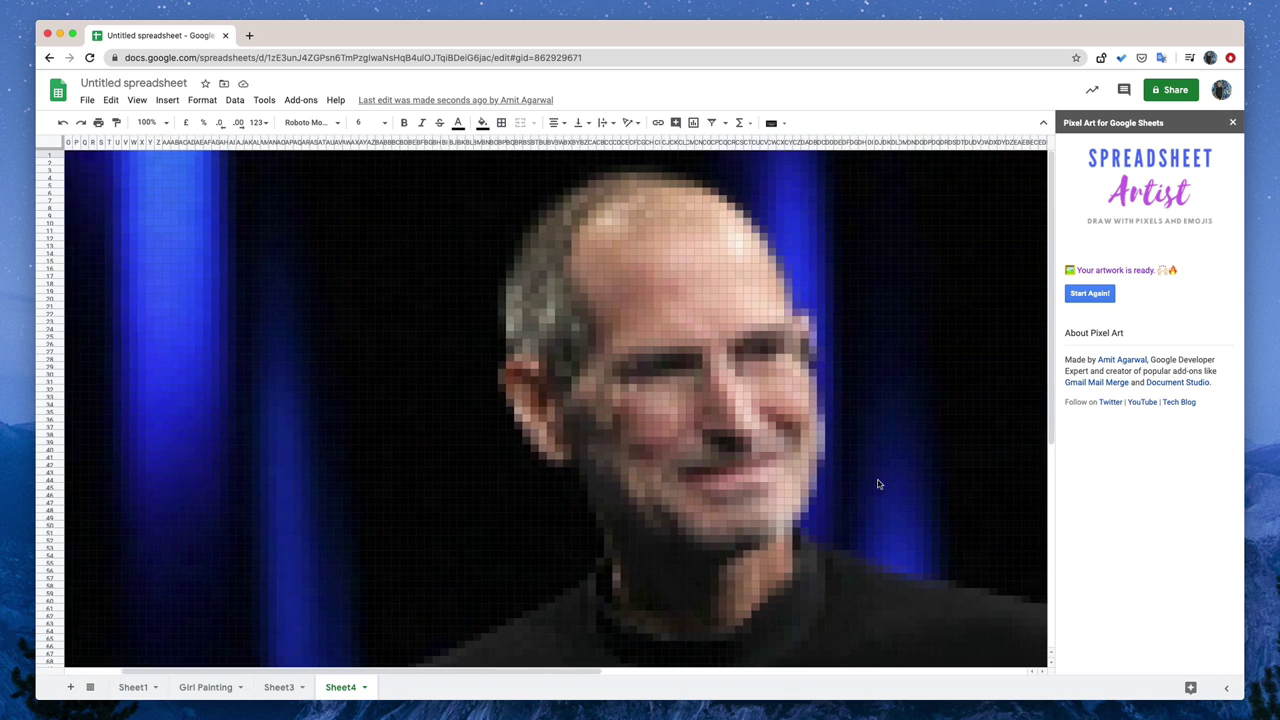
{"action": "scroll", "coordinate": [878, 484], "scroll_direction": "right", "scroll_amount": 2}
{"action": "scroll", "coordinate": [878, 484], "scroll_direction": "right", "scroll_amount": 2}
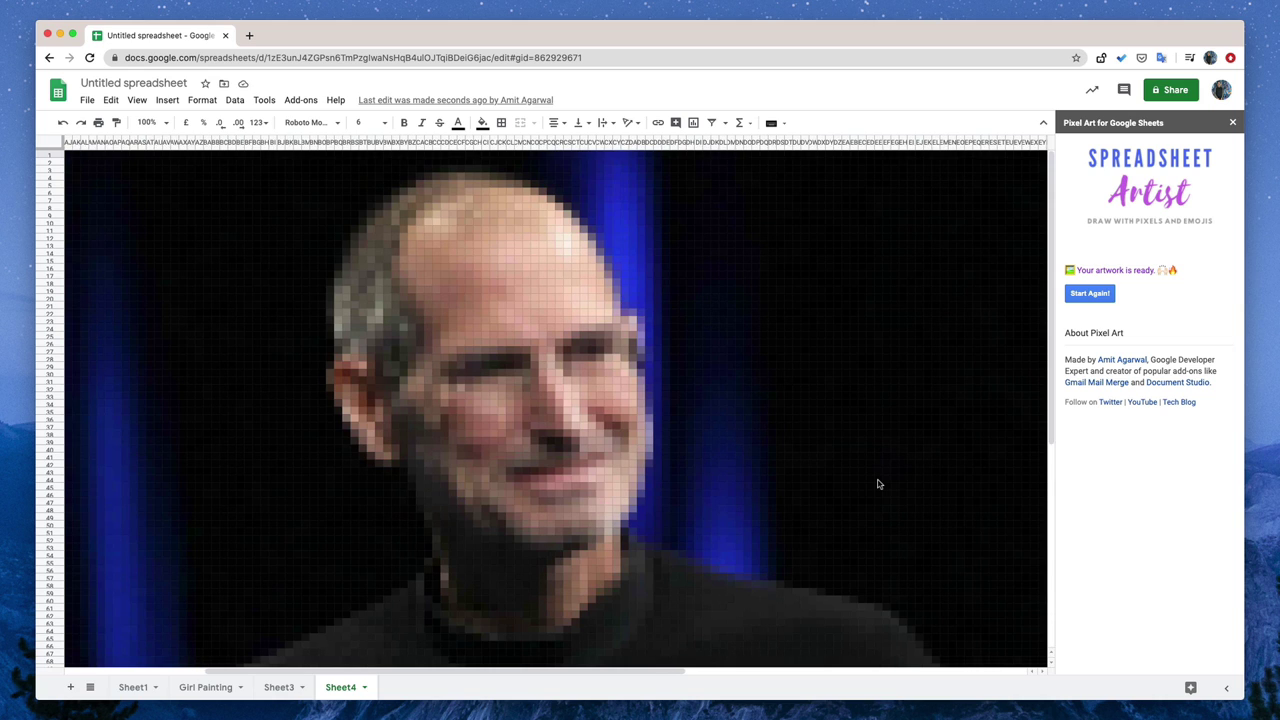